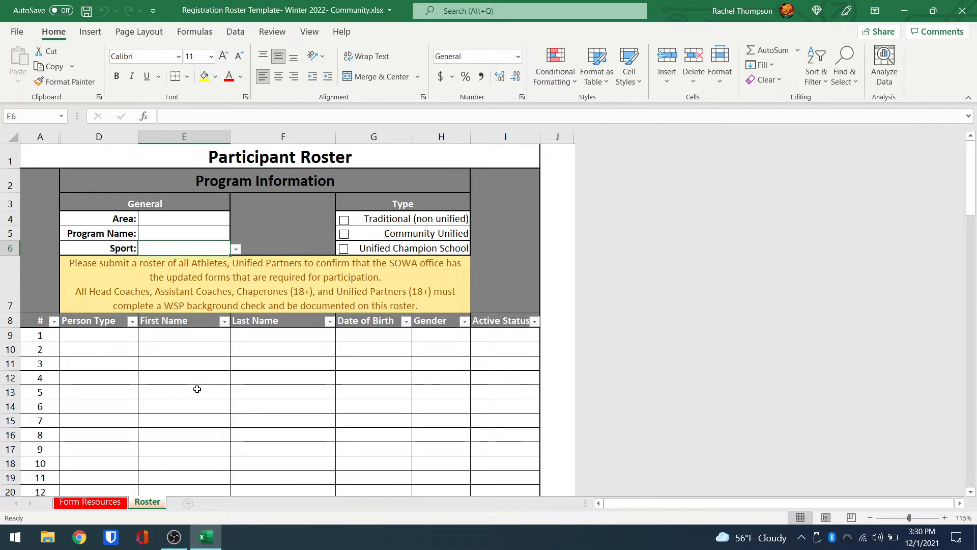
Step: Review the Form Resources sheet: the registration paperwork links, pages required for acceptance, and the coaches and volunteers links
{"action": "left_click", "coordinate": [70, 503]}
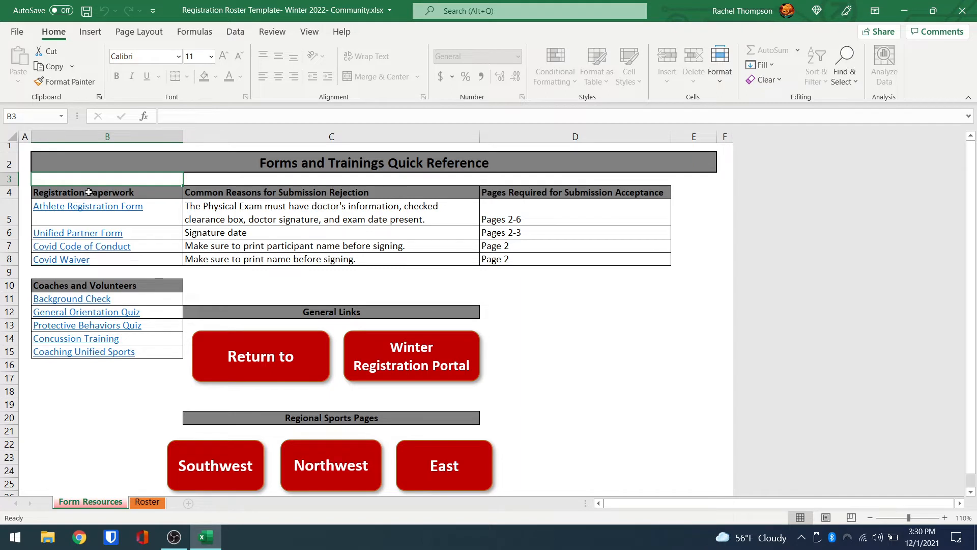
{"action": "left_click_drag", "start_coordinate": [88, 192], "coordinate": [87, 258]}
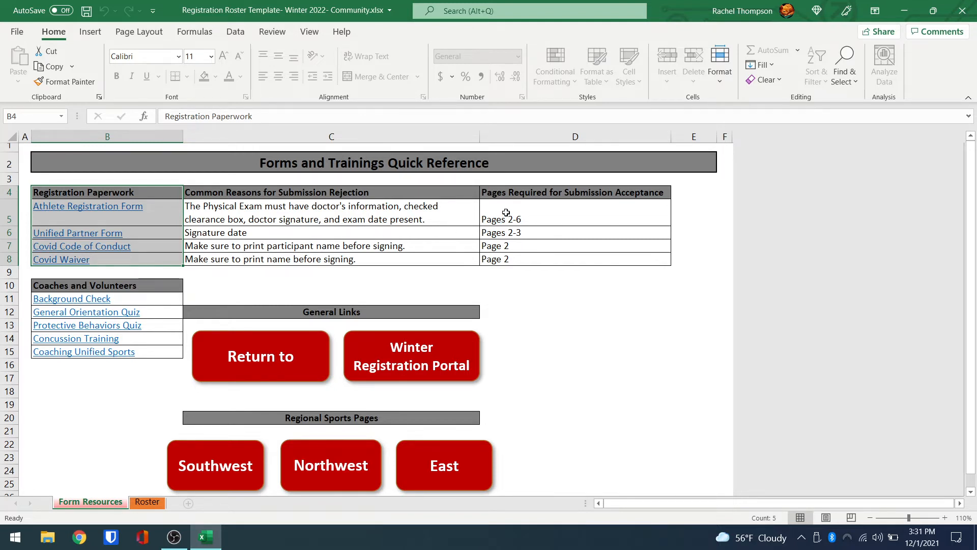
{"action": "left_click_drag", "start_coordinate": [506, 212], "coordinate": [511, 260]}
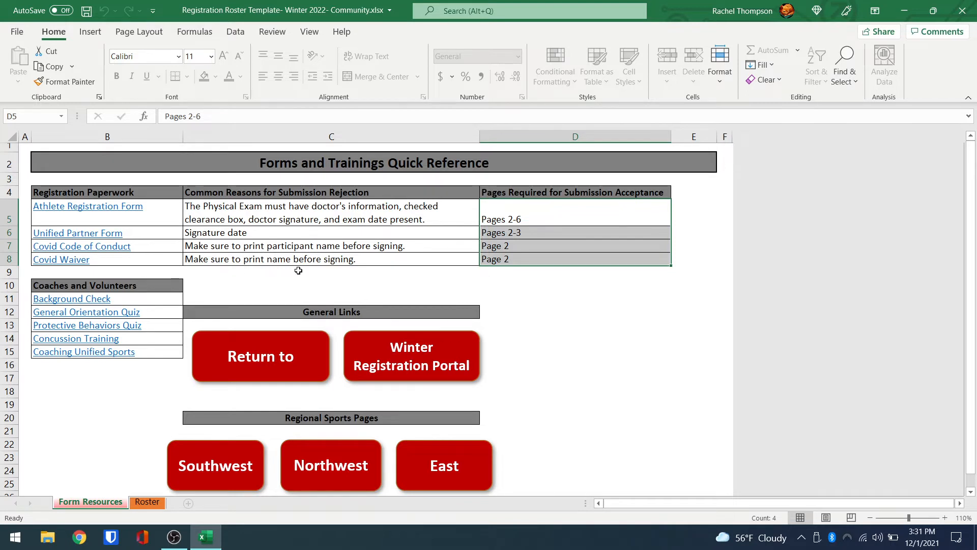
{"action": "left_click_drag", "start_coordinate": [139, 379], "coordinate": [160, 299]}
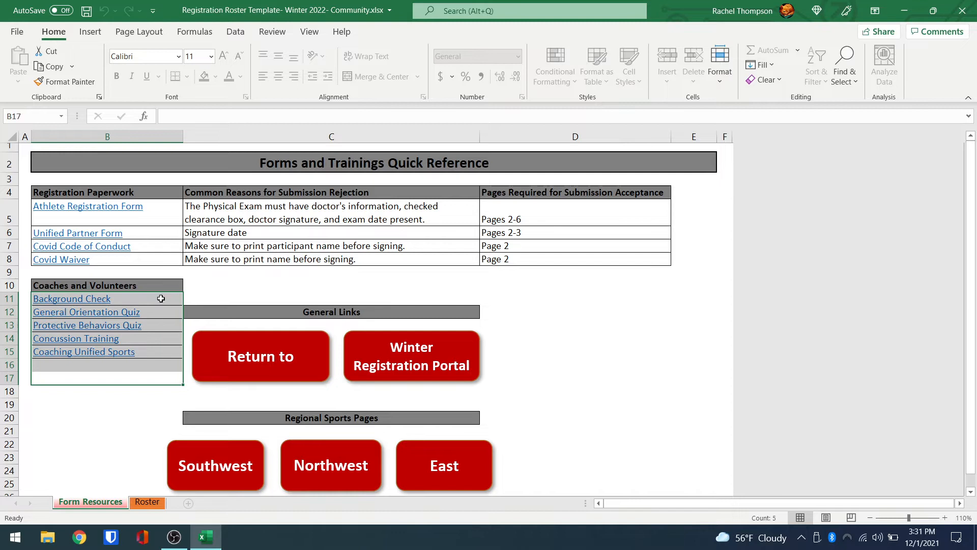
{"action": "left_click", "coordinate": [203, 298]}
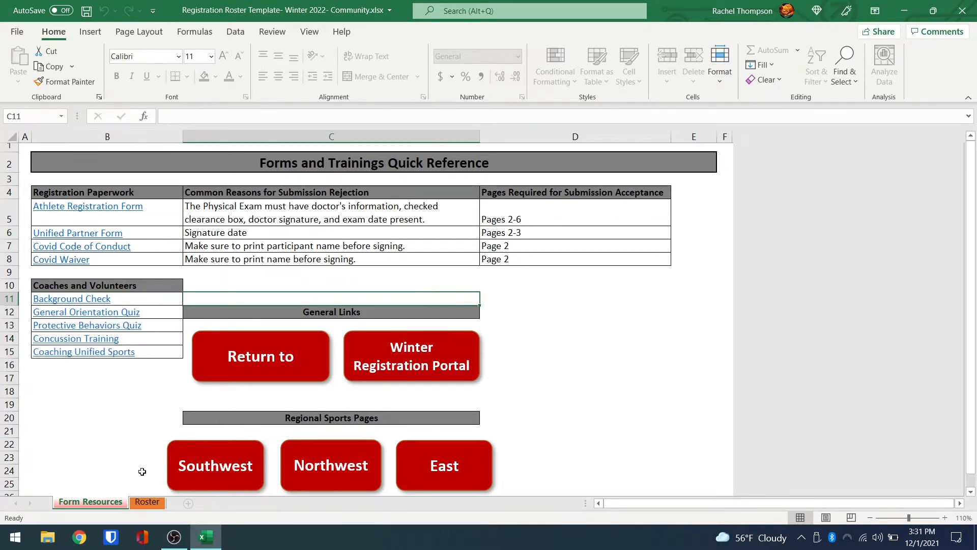
Step: On the Roster sheet, set the program's Area to Cascade Area
{"action": "left_click", "coordinate": [146, 502]}
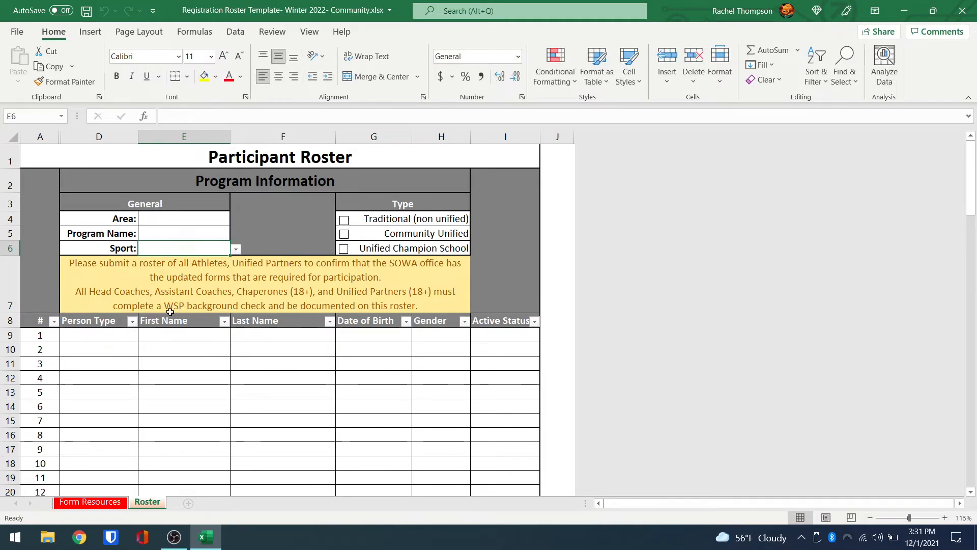
{"action": "left_click", "coordinate": [161, 219]}
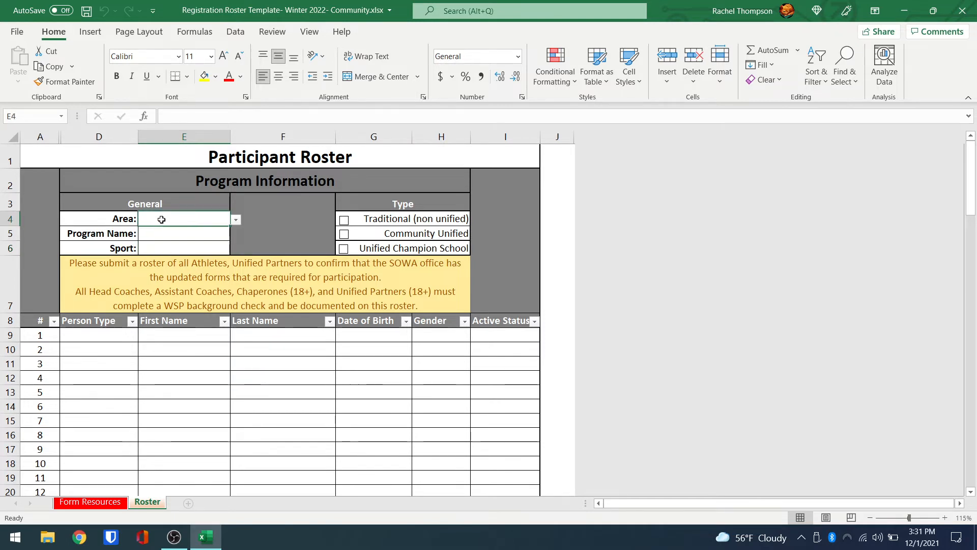
{"action": "left_click", "coordinate": [236, 220]}
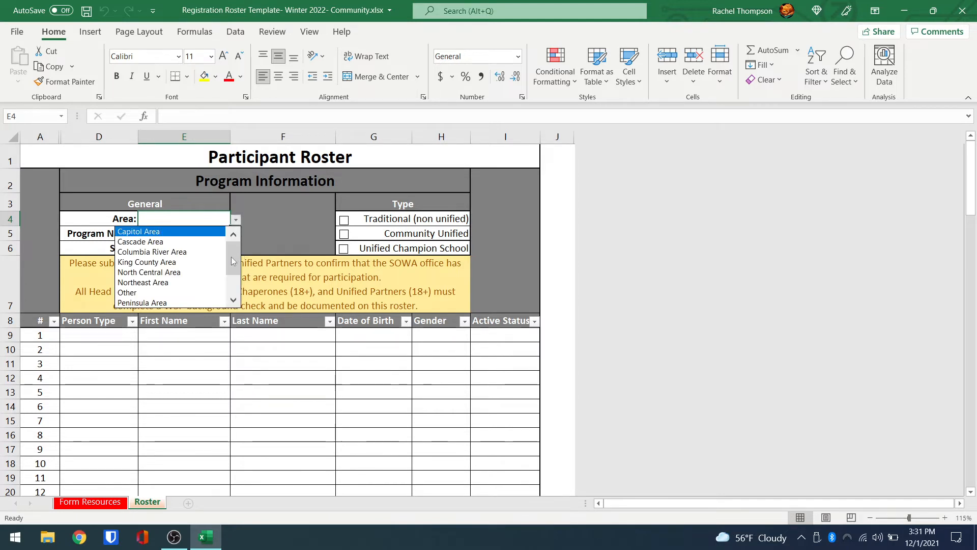
{"action": "mouse_move", "coordinate": [232, 255]}
{"action": "left_mouse_down"}
{"action": "mouse_move", "coordinate": [239, 286]}
{"action": "mouse_move", "coordinate": [243, 258]}
{"action": "left_mouse_up"}
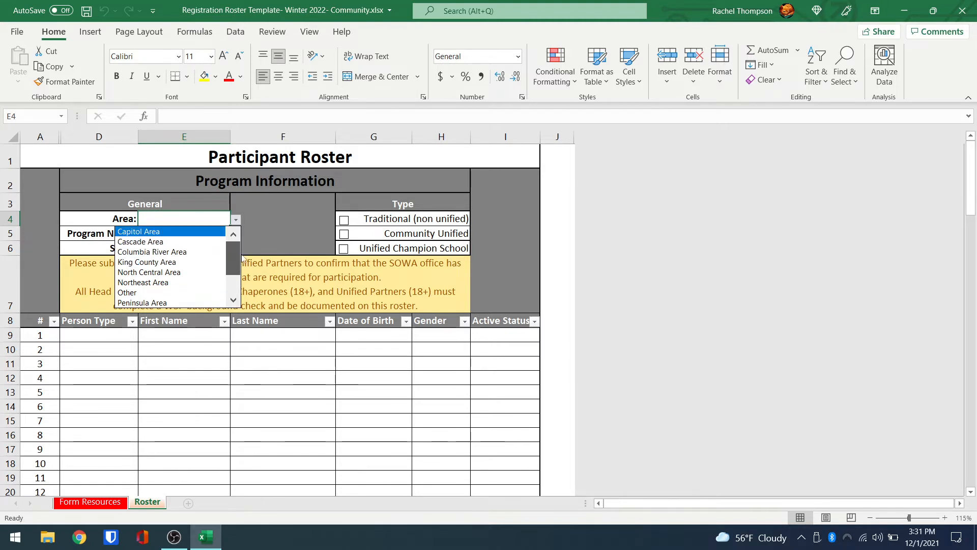
{"action": "left_click", "coordinate": [136, 244]}
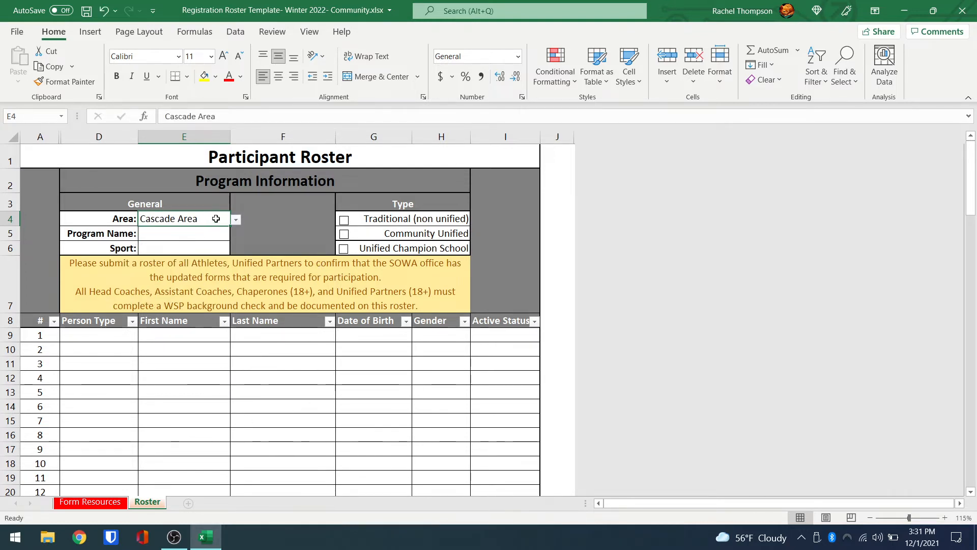
Step: Try to replace the Area with the abbreviation "Cas" and discard the entry
{"action": "key", "text": "BackSpace"}
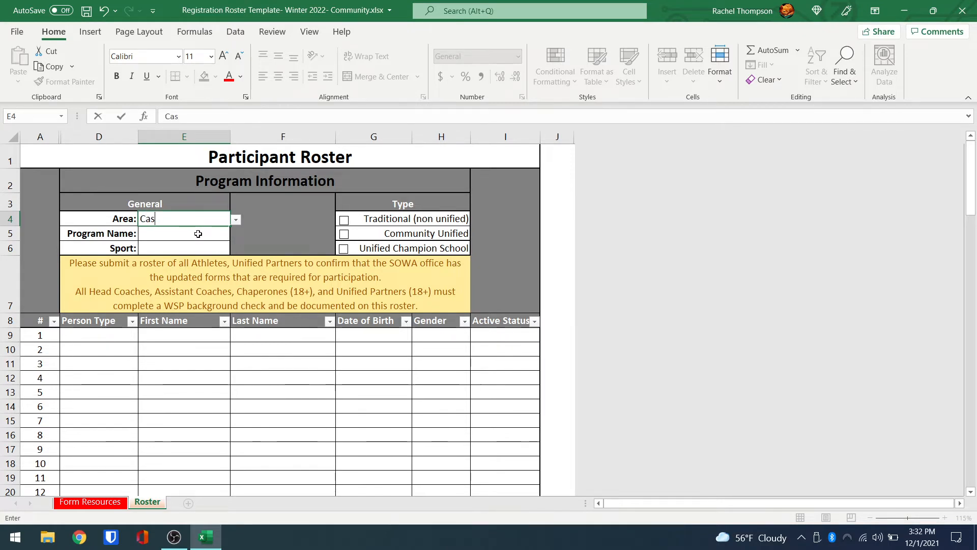
{"action": "left_click", "coordinate": [198, 238]}
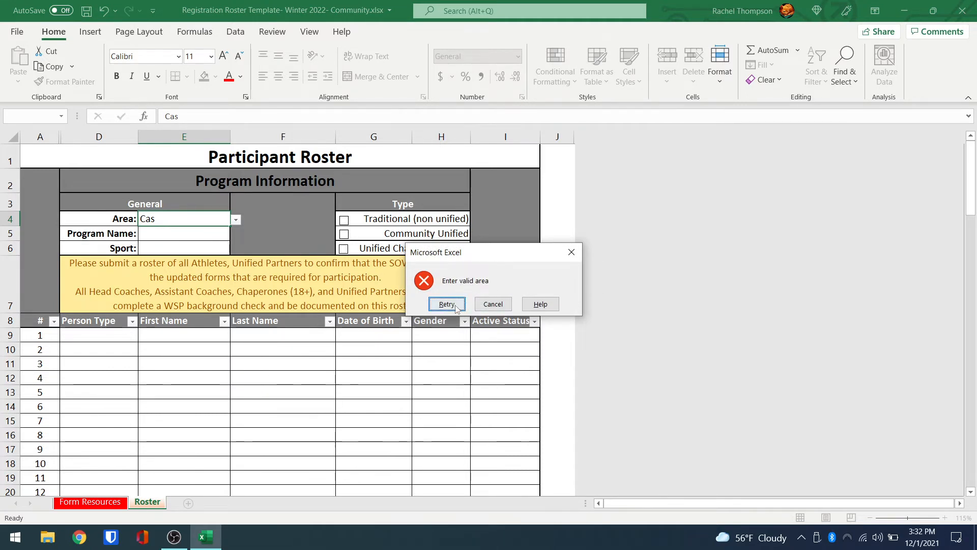
{"action": "left_click", "coordinate": [493, 304]}
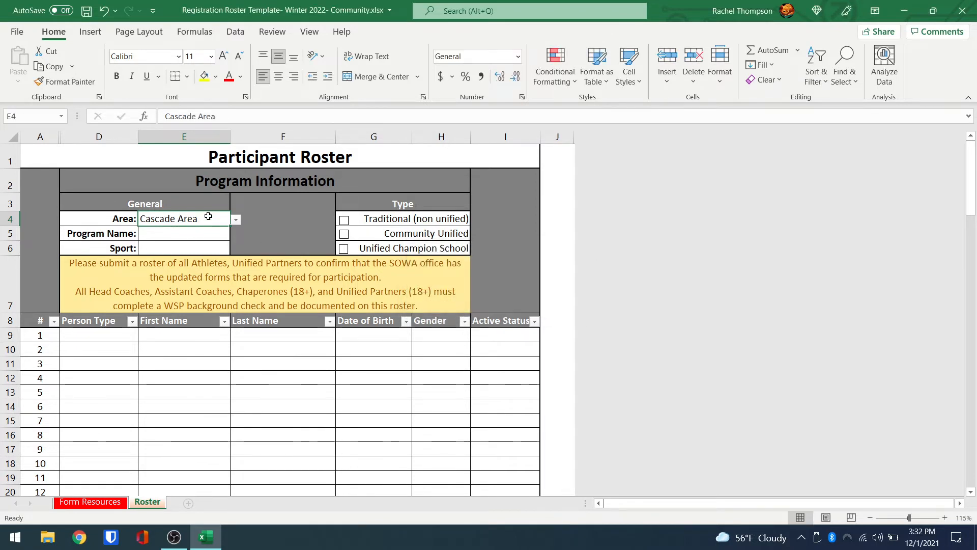
Step: Clear the Area cell and choose Cascade Area again from the allowed values
{"action": "key", "text": "BackSpace"}
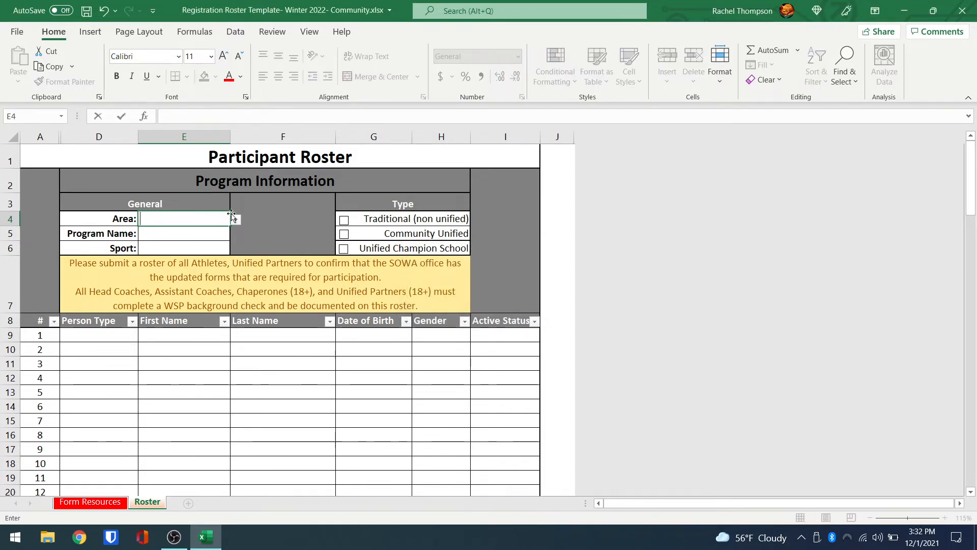
{"action": "left_click", "coordinate": [237, 218]}
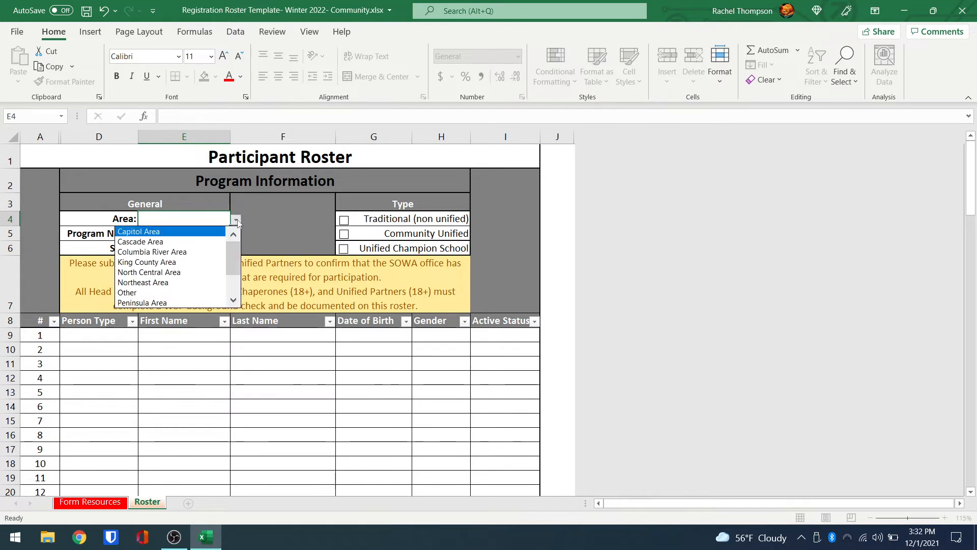
{"action": "left_click", "coordinate": [159, 243]}
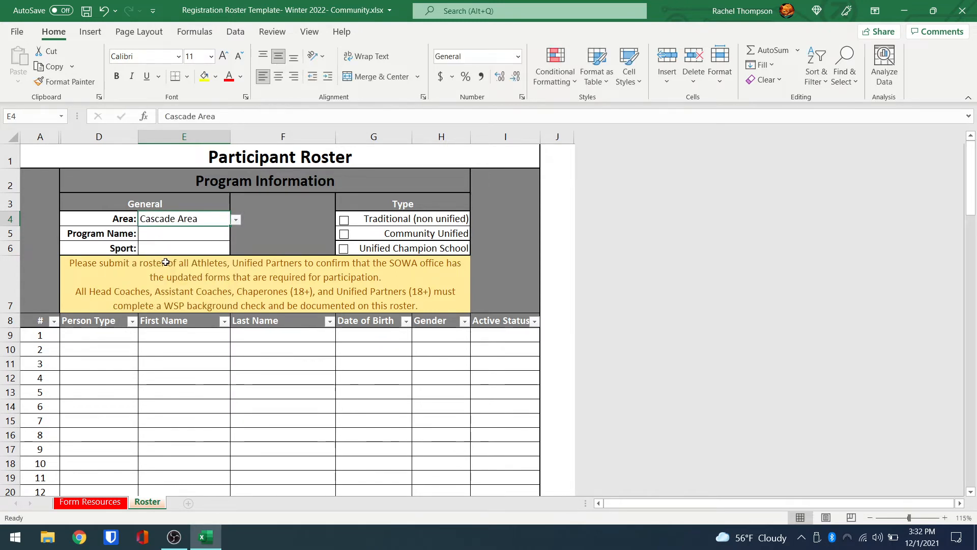
Step: Enter "Program" as the Program Name in the general program information
{"action": "left_click", "coordinate": [171, 232]}
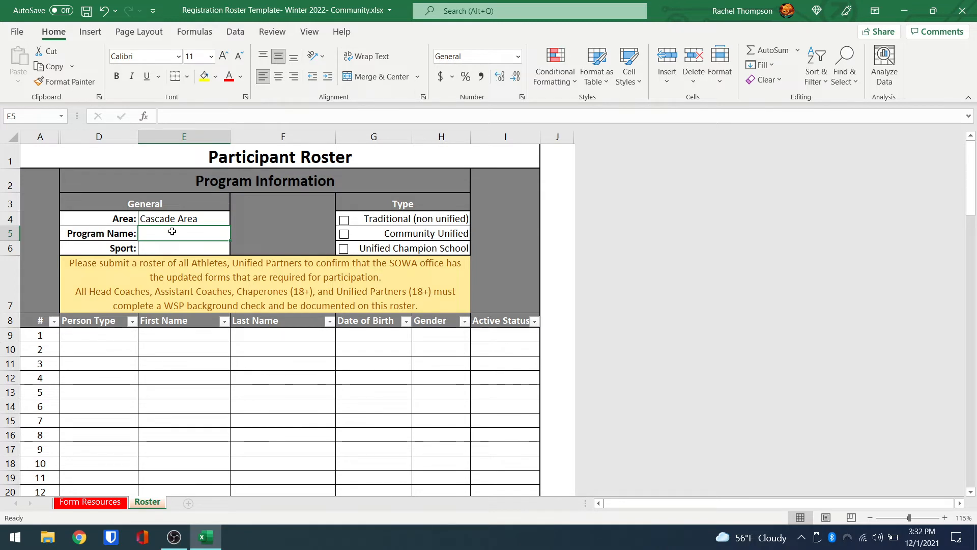
{"action": "type", "text": "P"}
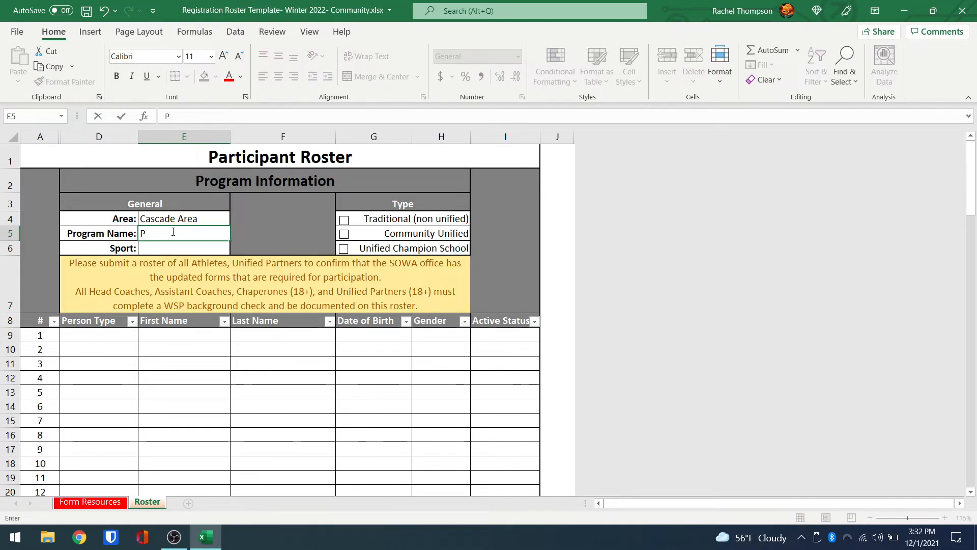
{"action": "type", "text": "rogram"}
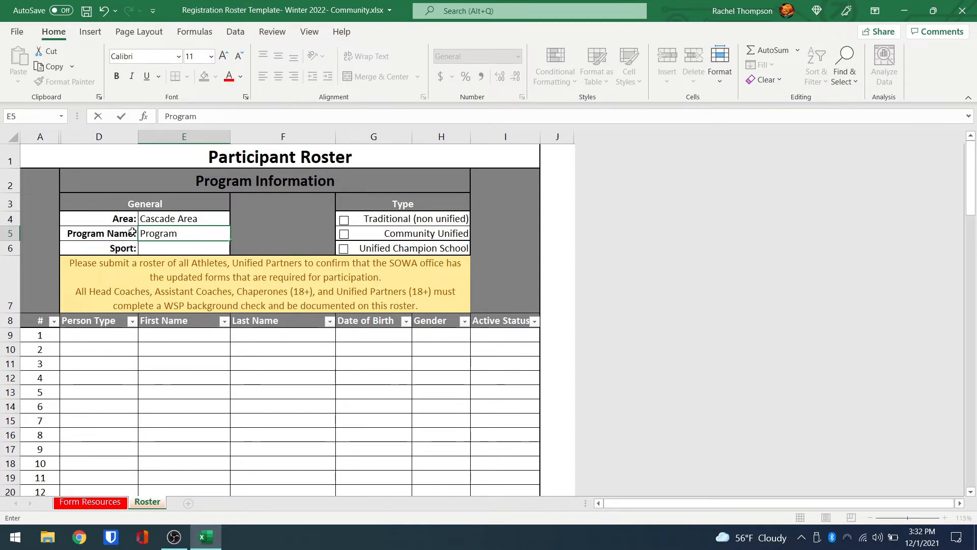
{"action": "key", "text": "Return"}
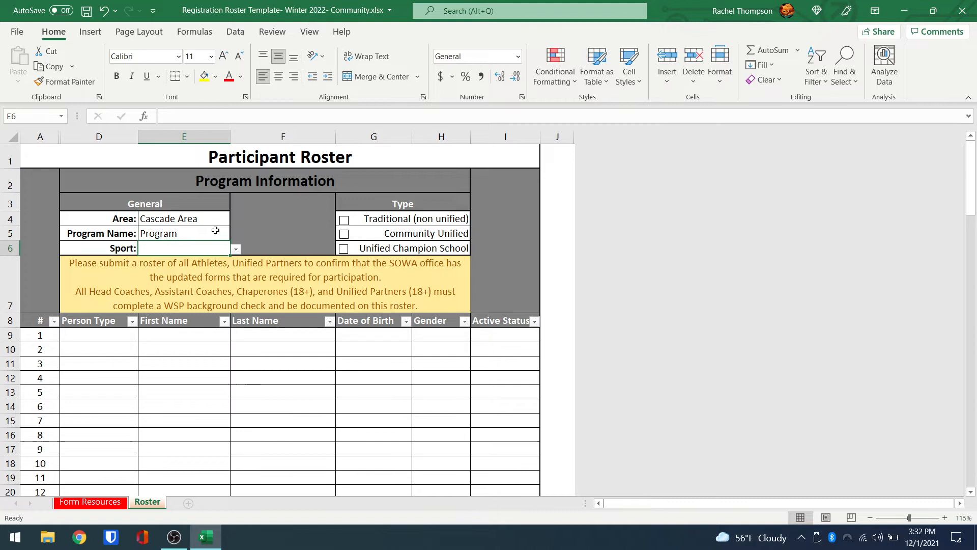
Step: Set the Sport to Basketball and mark the program type as Community Unified
{"action": "left_click", "coordinate": [237, 250]}
{"action": "key", "text": "Down"}
{"action": "key", "text": "Down"}
{"action": "key", "text": "Down"}
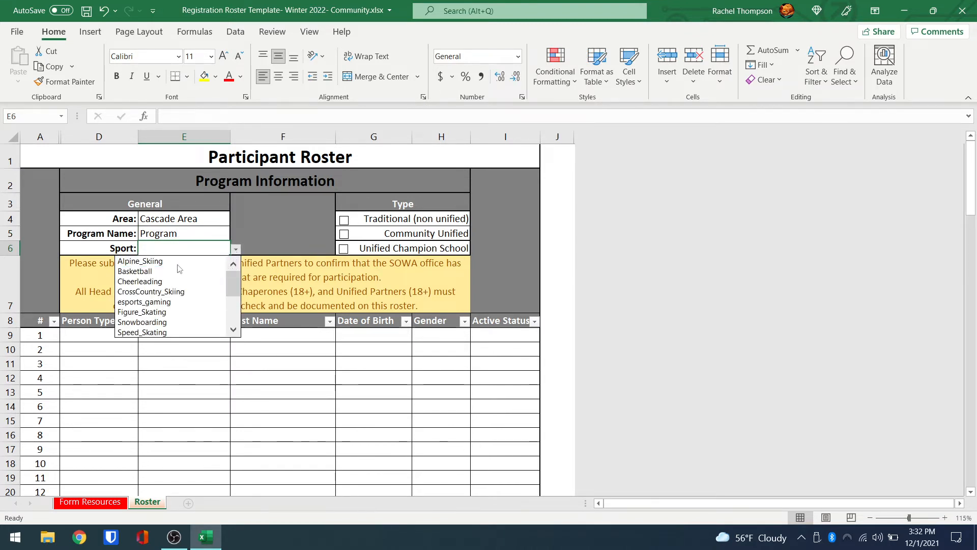
{"action": "mouse_move", "coordinate": [235, 284]}
{"action": "left_mouse_down"}
{"action": "mouse_move", "coordinate": [239, 305]}
{"action": "mouse_move", "coordinate": [237, 280]}
{"action": "left_mouse_up"}
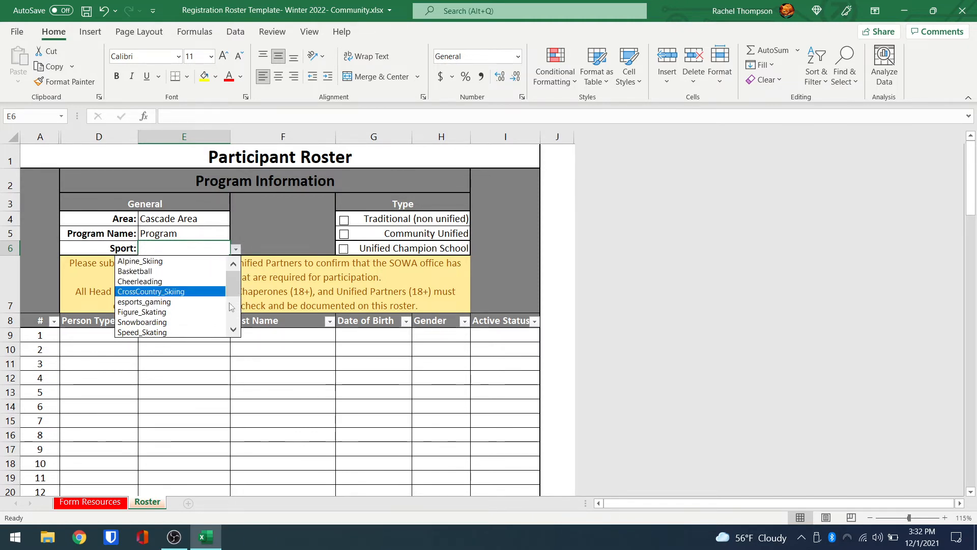
{"action": "left_click", "coordinate": [151, 272]}
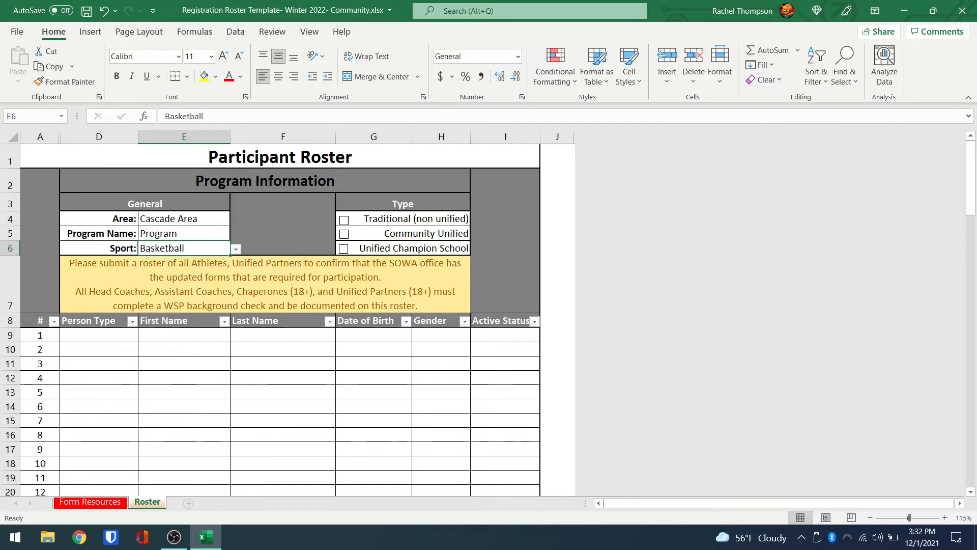
{"action": "left_click", "coordinate": [344, 235]}
{"action": "left_click", "coordinate": [238, 390]}
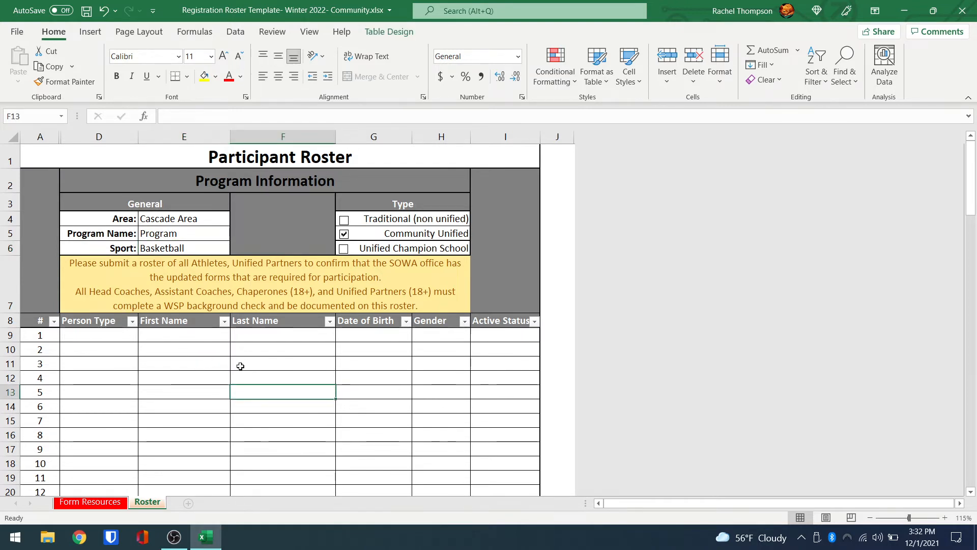
Step: Set the Person Type of participant 1 to Head Coach
{"action": "left_click", "coordinate": [105, 337]}
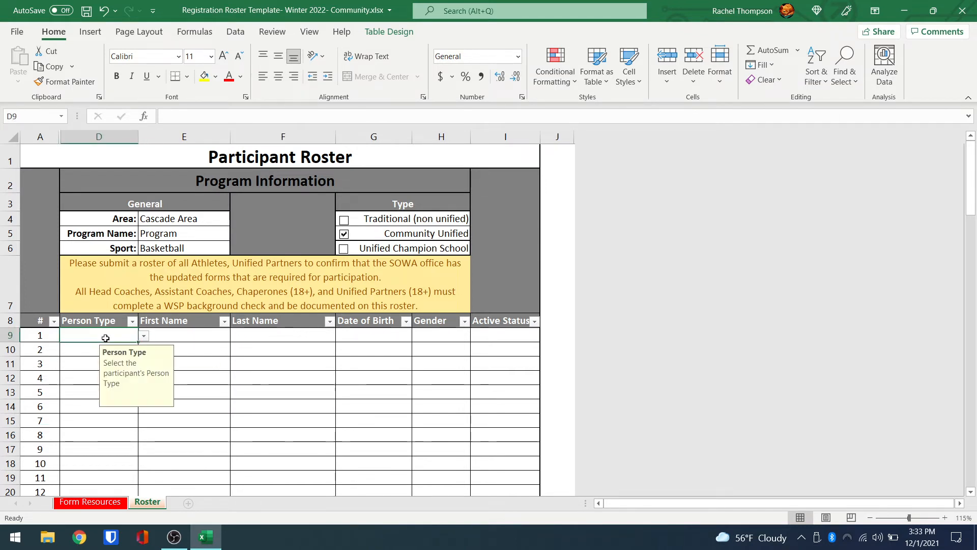
{"action": "left_click", "coordinate": [144, 336]}
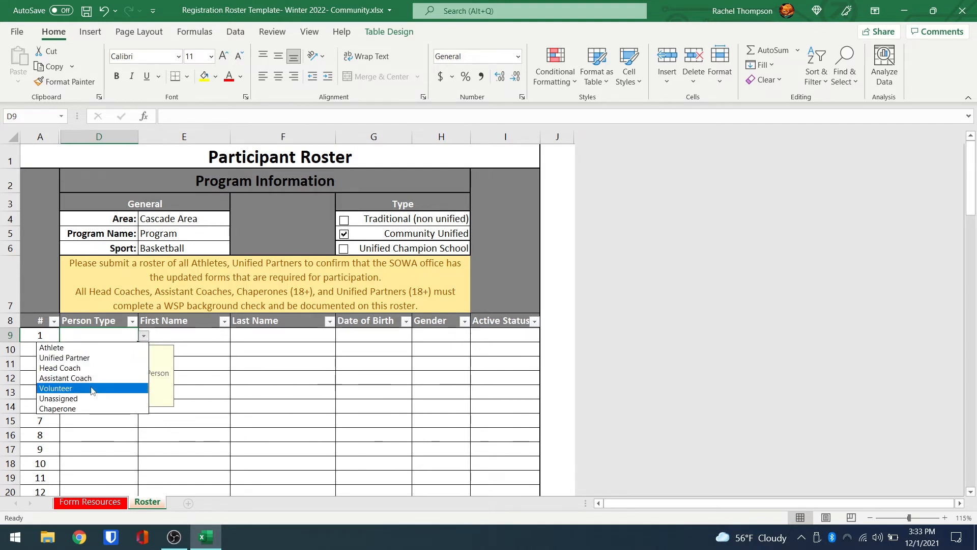
{"action": "left_click", "coordinate": [107, 368]}
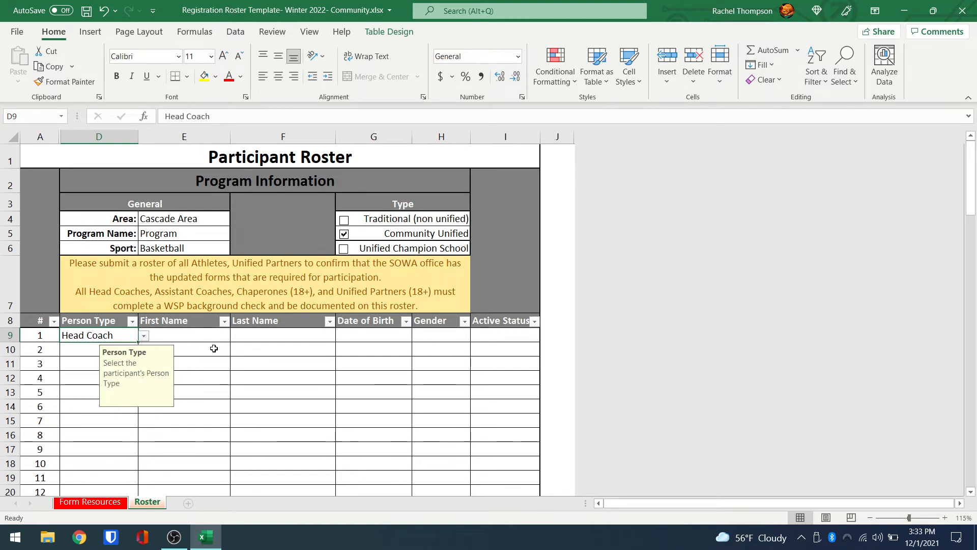
Step: Enter the head coach's first name and last name in roster row 1
{"action": "left_click", "coordinate": [224, 331]}
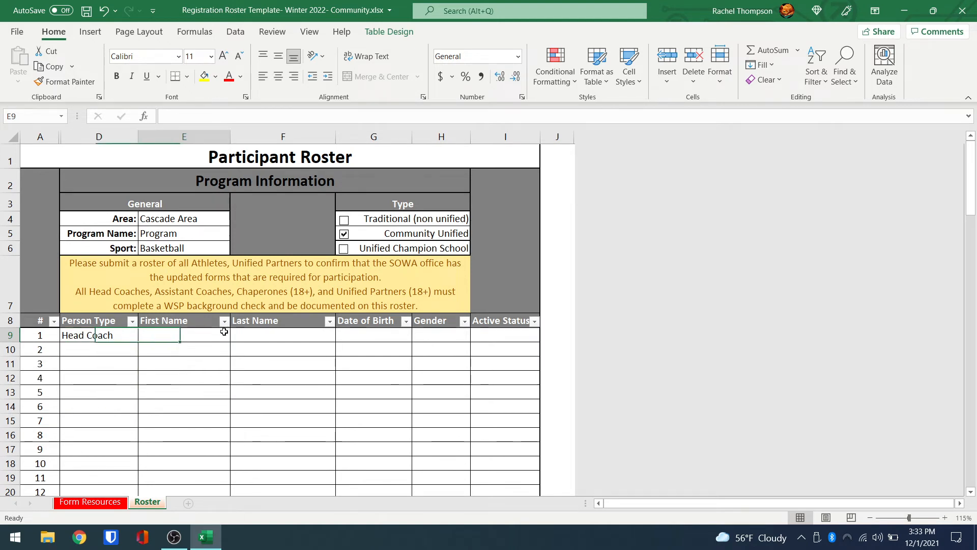
{"action": "type", "text": "S"}
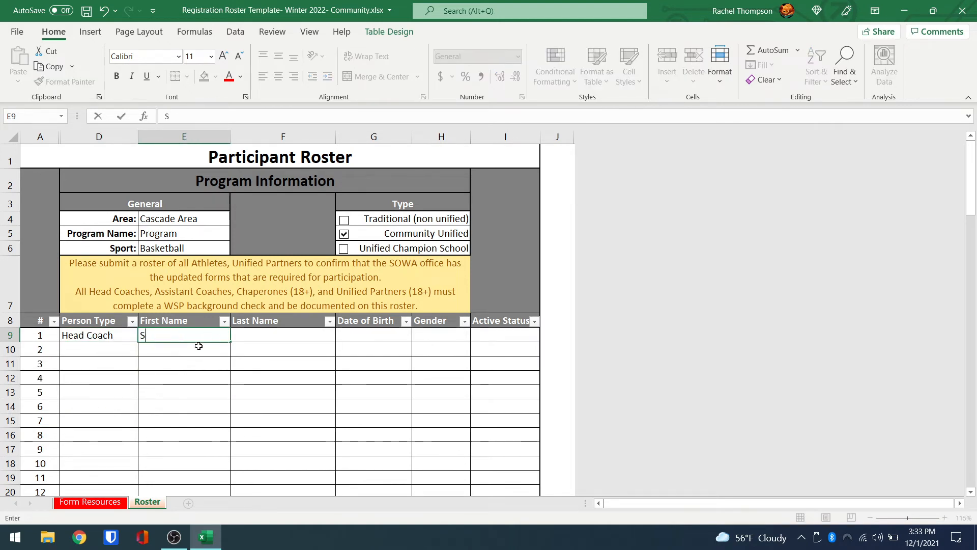
{"action": "type", "text": "cobby"}
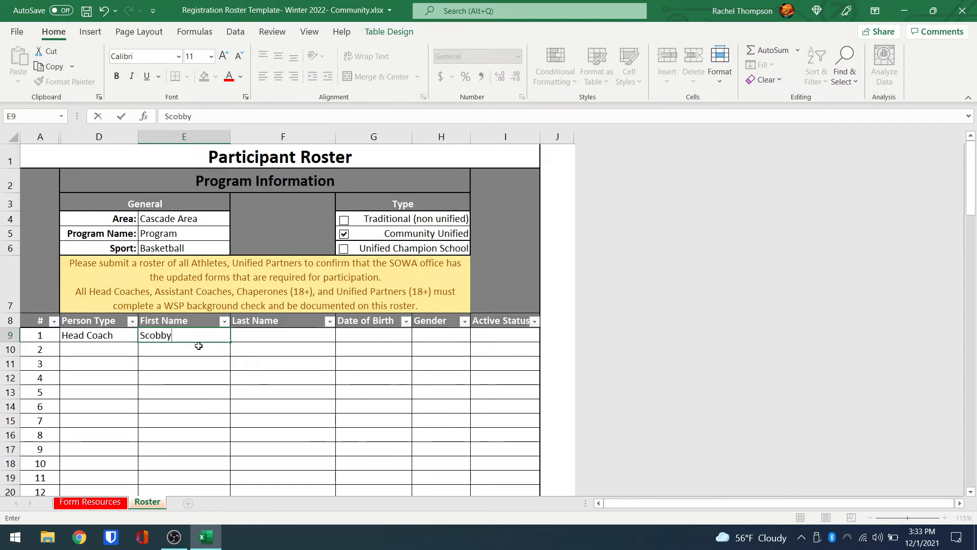
{"action": "key", "text": "BackSpace"}
{"action": "key", "text": "BackSpace"}
{"action": "key", "text": "BackSpace"}
{"action": "key", "text": "BackSpace"}
{"action": "type", "text": "oby"}
{"action": "key", "text": "Tab"}
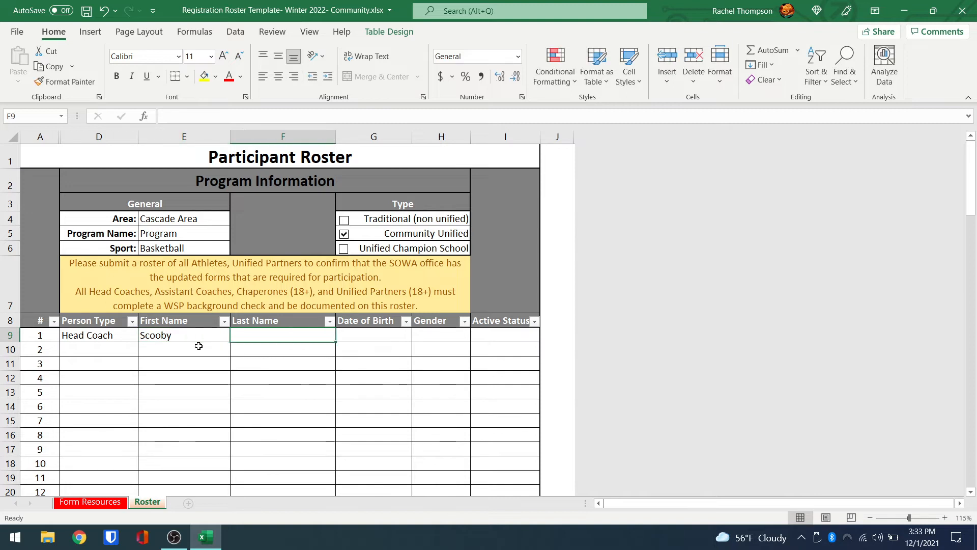
{"action": "type", "text": "Do"}
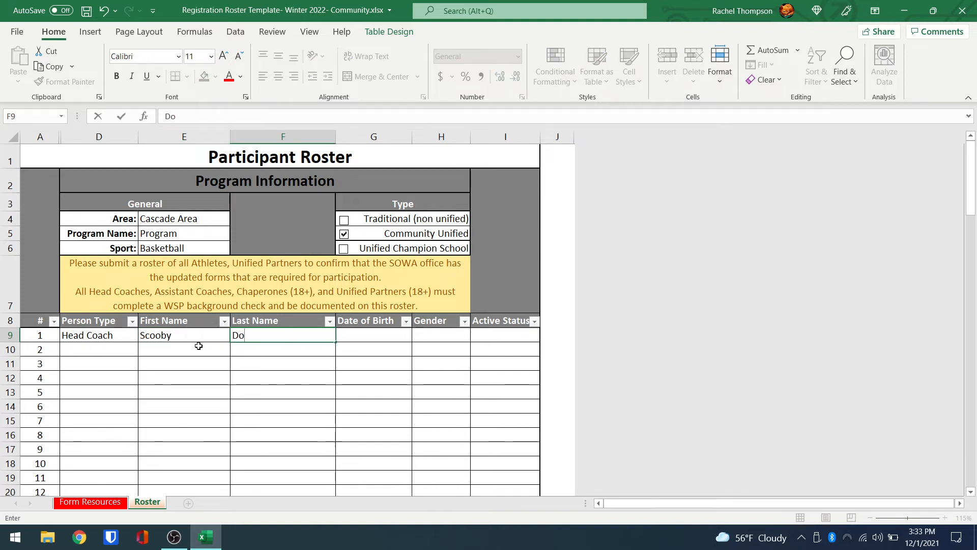
Step: Enter the head coach's date of birth in roster row 1
{"action": "key", "text": "Tab"}
{"action": "type", "text": "9"}
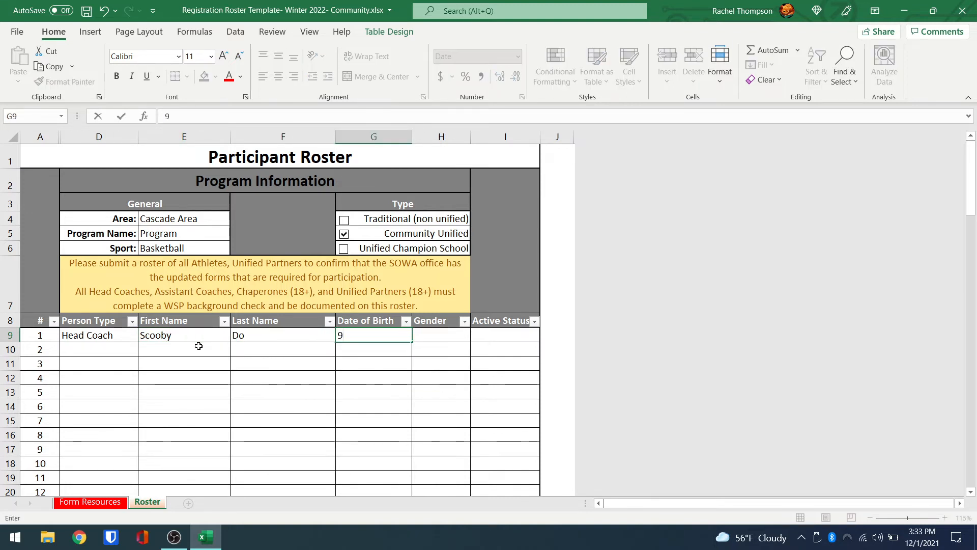
{"action": "type", "text": "/"}
{"action": "type", "text": "19"}
{"action": "type", "text": "2"}
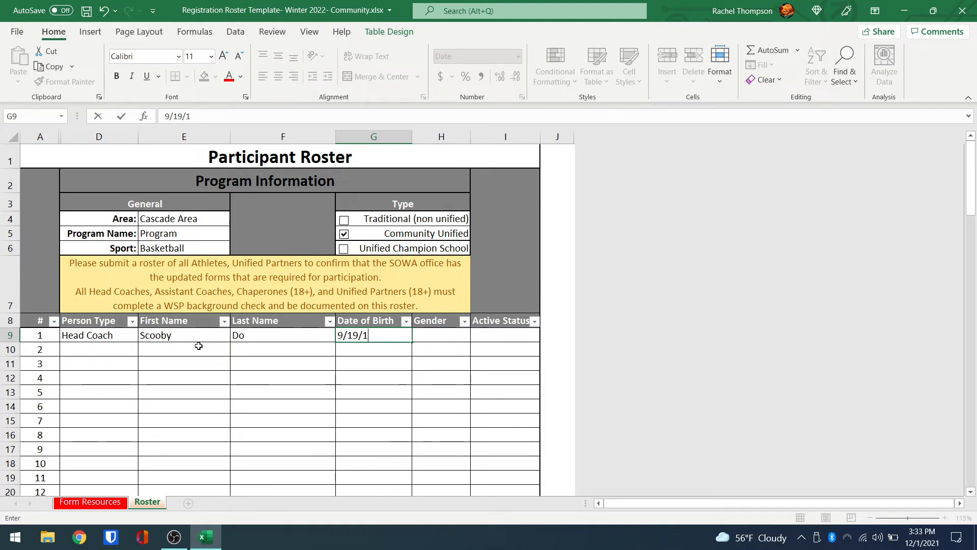
{"action": "type", "text": "960"}
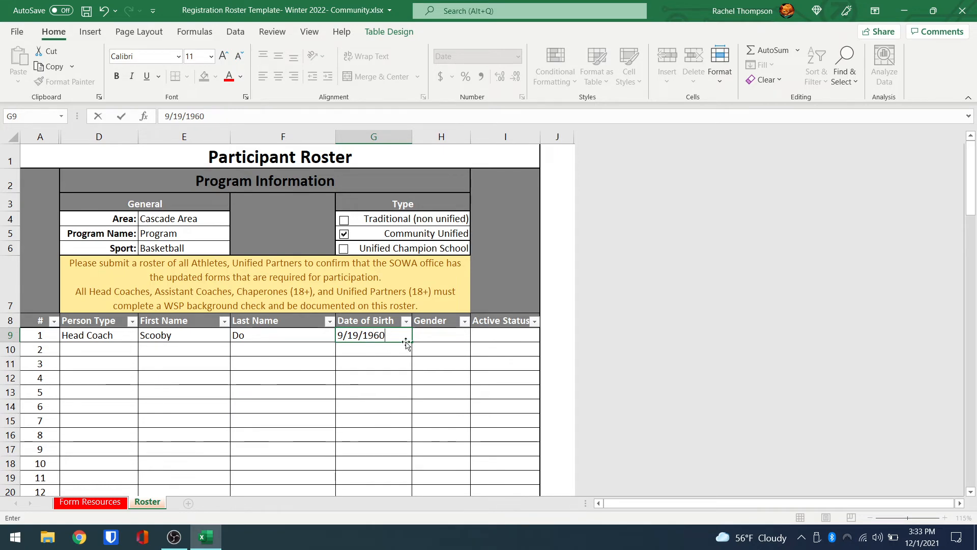
Step: Set participant 1's Gender to M and Active Status to Returning
{"action": "left_click", "coordinate": [455, 337]}
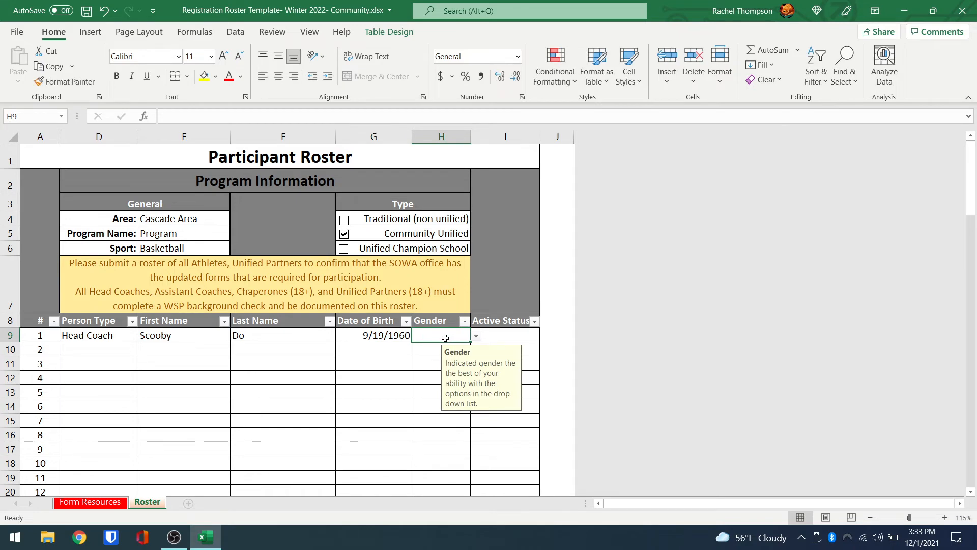
{"action": "left_click", "coordinate": [476, 336]}
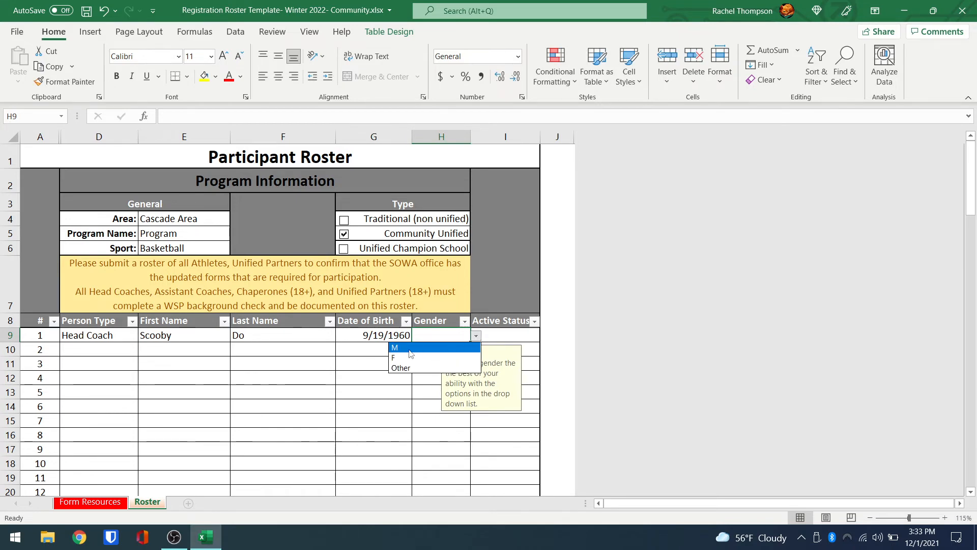
{"action": "left_click", "coordinate": [404, 349]}
{"action": "left_click", "coordinate": [514, 336]}
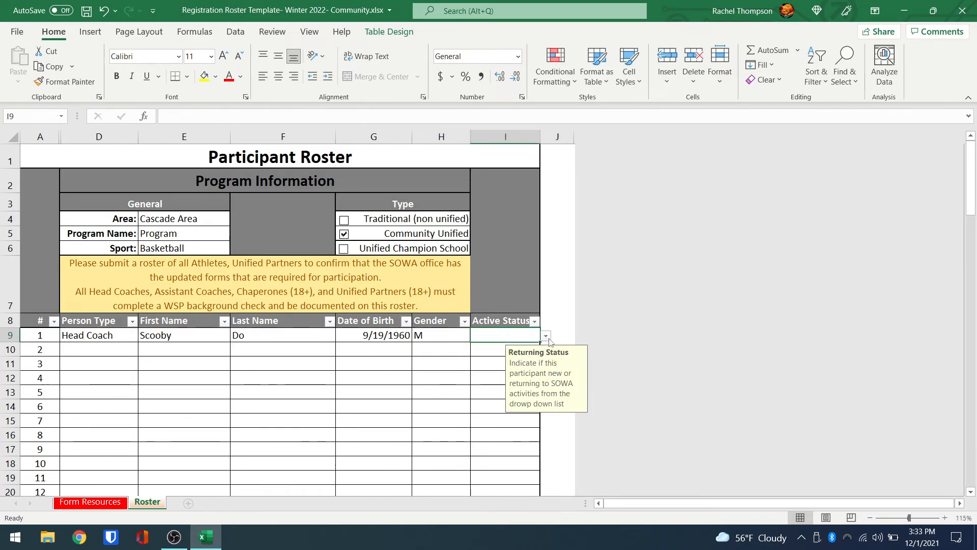
{"action": "left_click", "coordinate": [546, 336]}
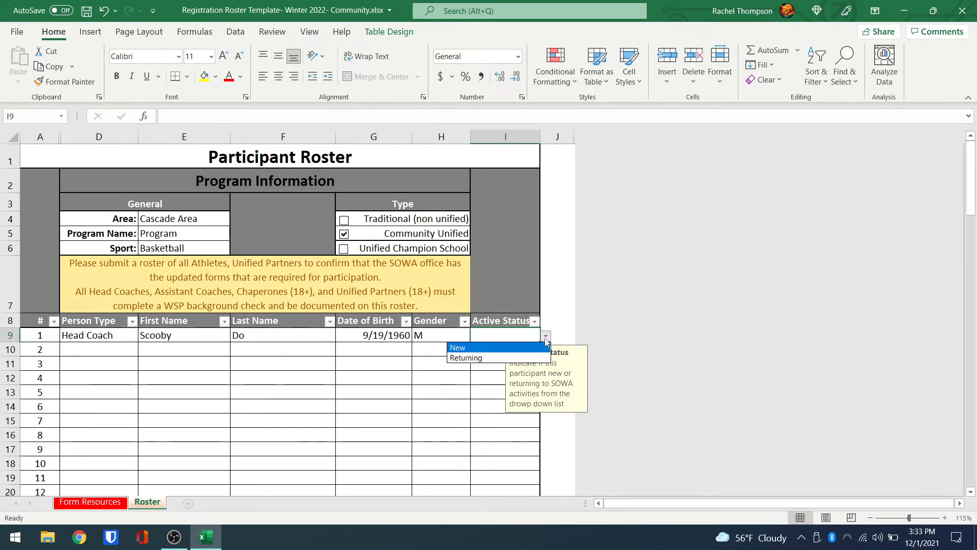
{"action": "left_click", "coordinate": [463, 358]}
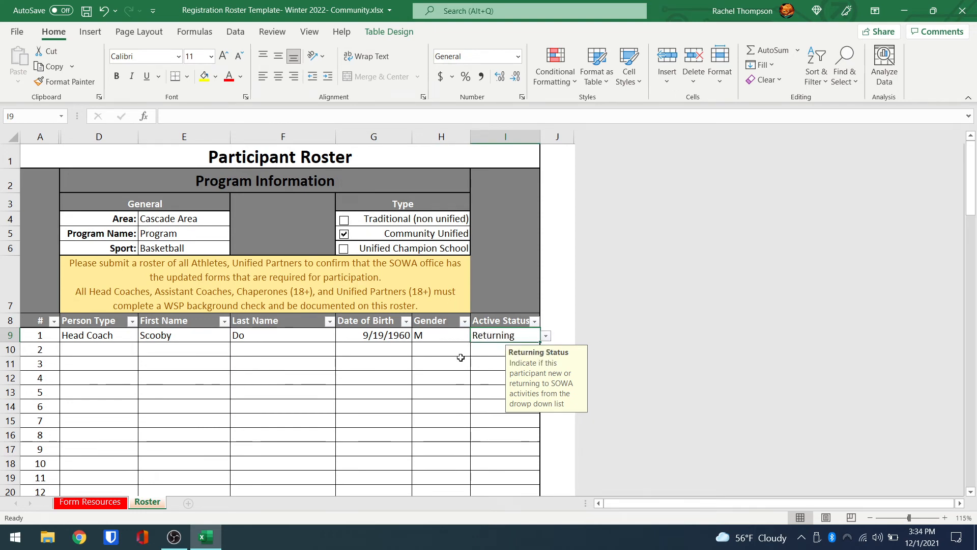
Step: Set the Person Type of participant 2 to Unified Partner
{"action": "left_click", "coordinate": [100, 352]}
{"action": "left_click", "coordinate": [144, 350]}
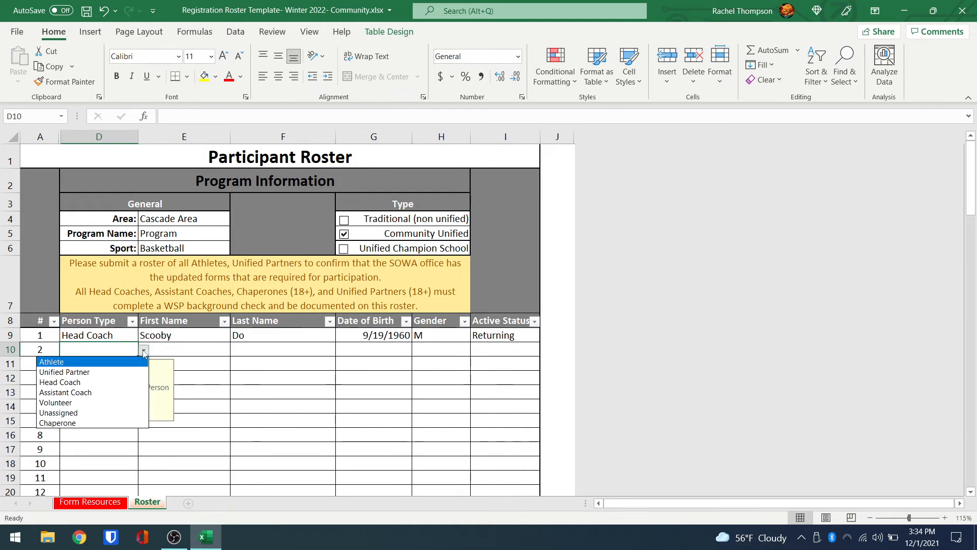
{"action": "left_click", "coordinate": [125, 374]}
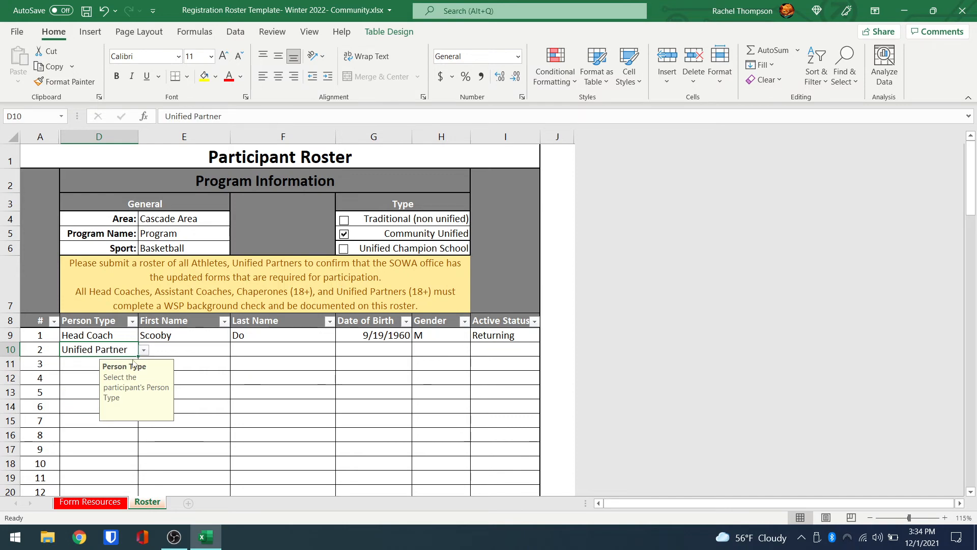
Step: Enter the unified partner's first name and last name in roster row 2
{"action": "left_click", "coordinate": [183, 349]}
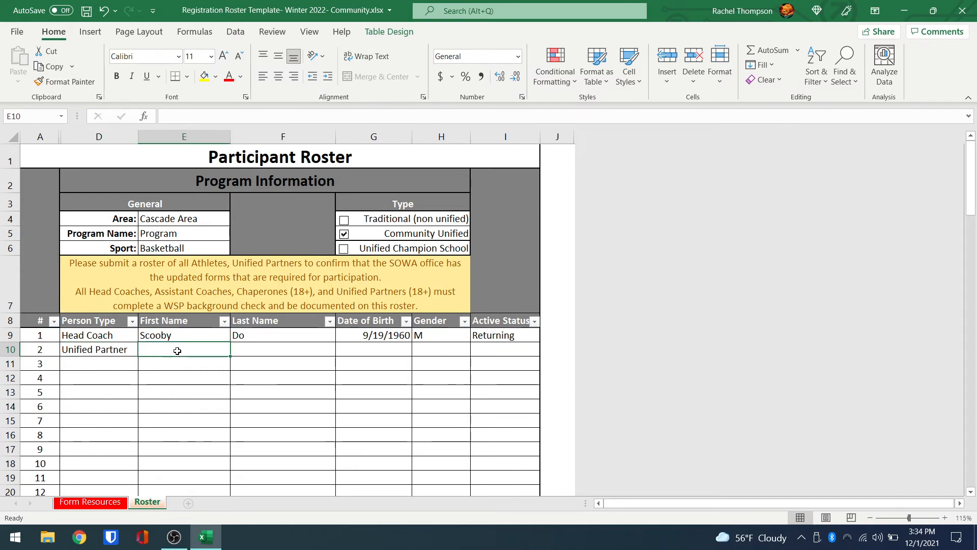
{"action": "type", "text": "Sha"}
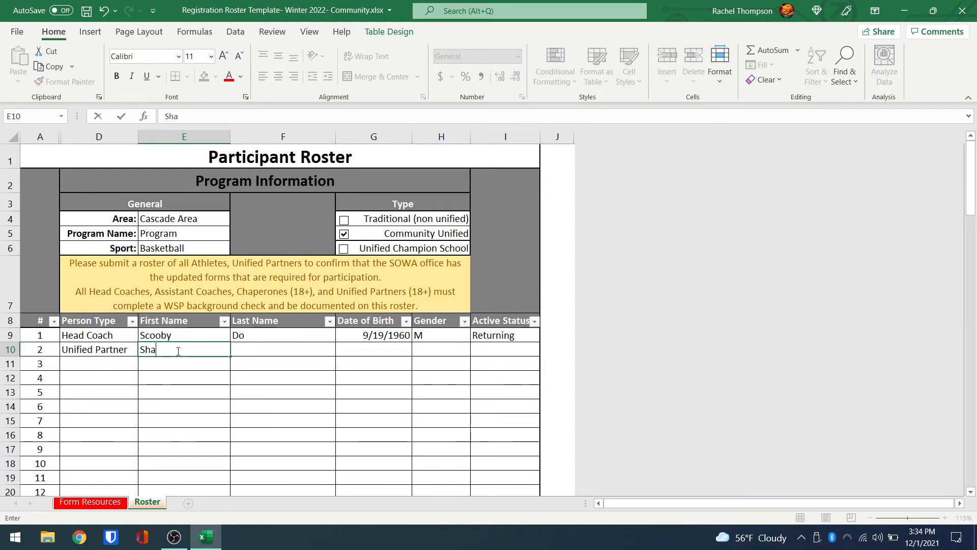
{"action": "type", "text": "ggy"}
{"action": "key", "text": "Tab"}
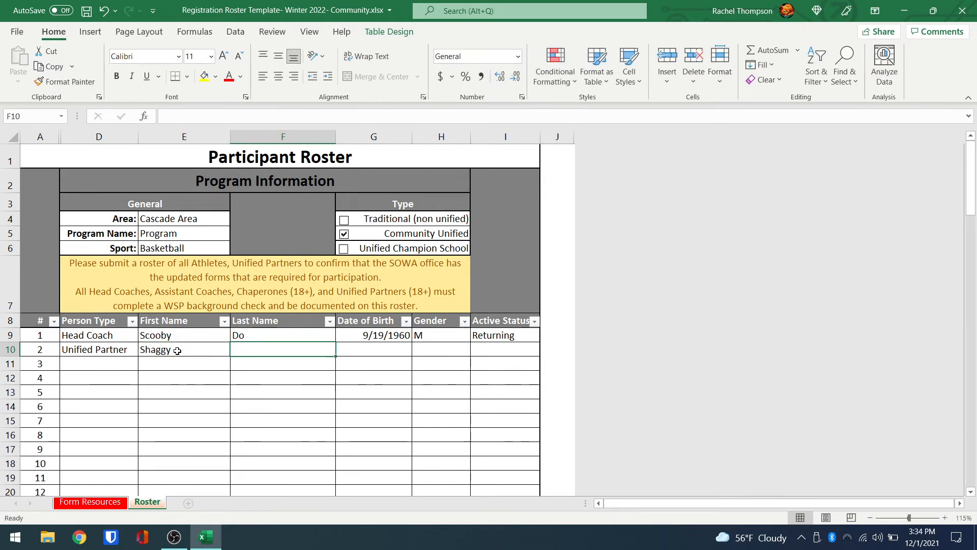
{"action": "type", "text": "Rogers"}
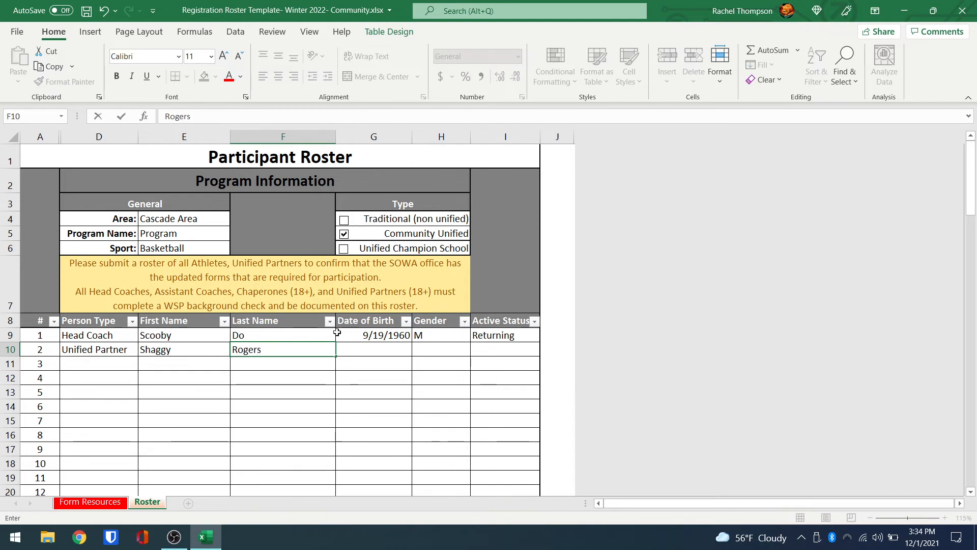
{"action": "key", "text": "Tab"}
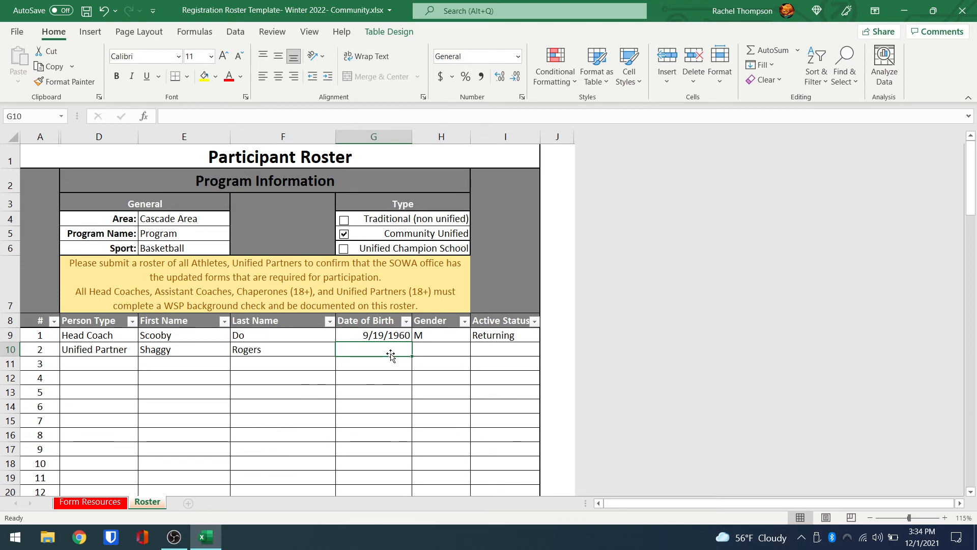
Step: Set participant 2's Gender to M and Active Status to Returning, leaving the date of birth blank
{"action": "left_click", "coordinate": [445, 350]}
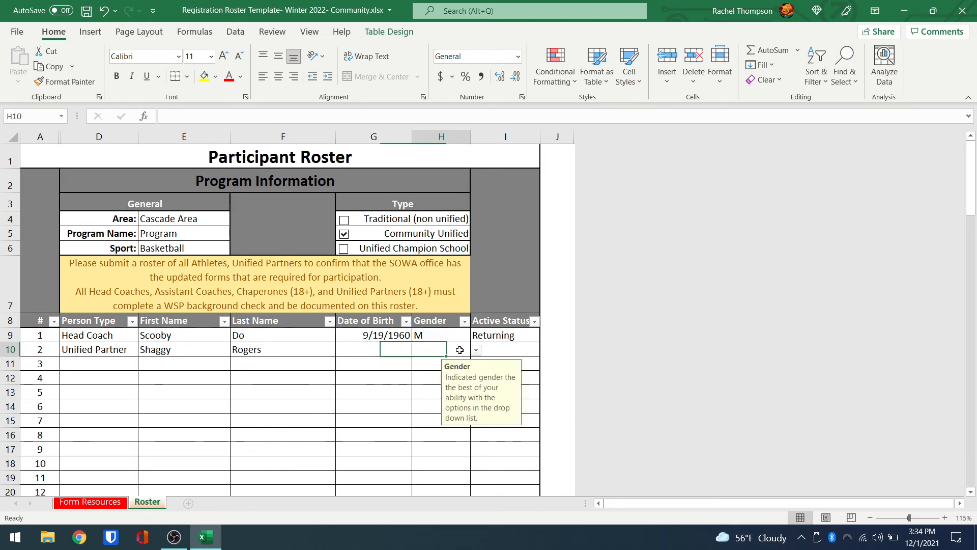
{"action": "left_click", "coordinate": [476, 350]}
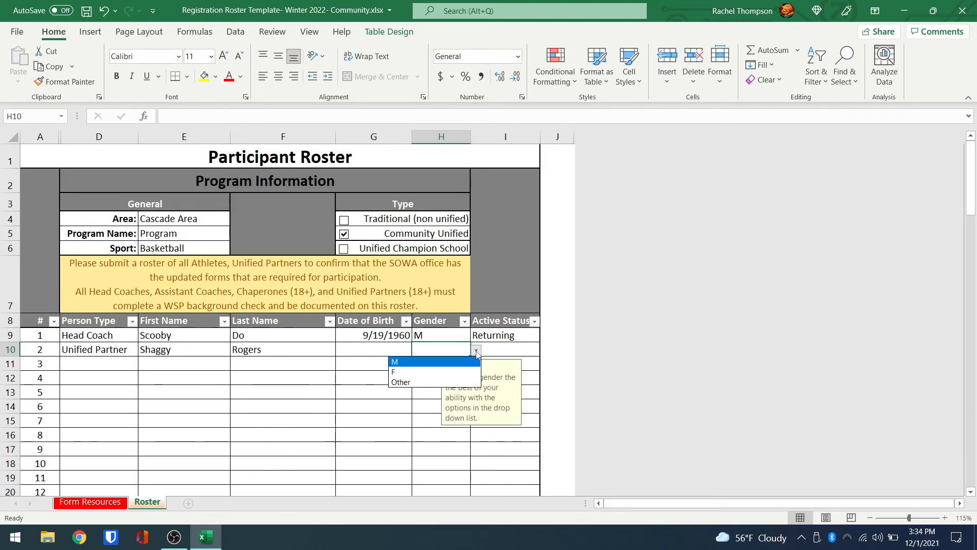
{"action": "left_click", "coordinate": [430, 363]}
{"action": "left_click", "coordinate": [519, 347]}
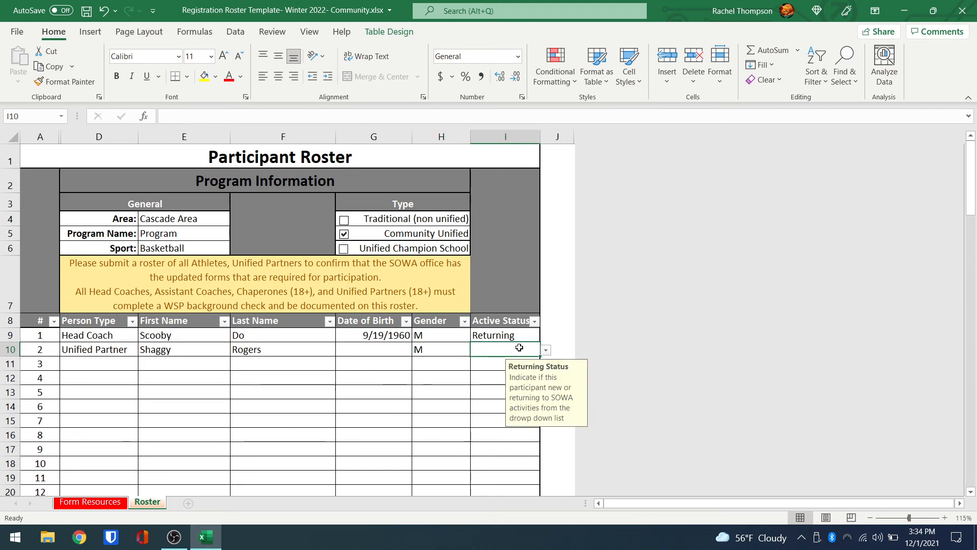
{"action": "left_click", "coordinate": [545, 351]}
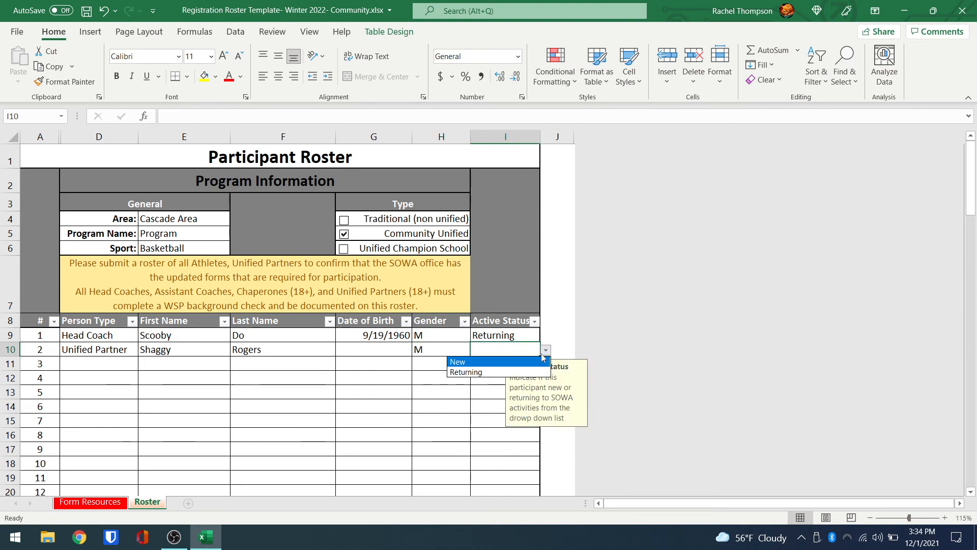
{"action": "left_click", "coordinate": [466, 372]}
{"action": "left_click", "coordinate": [87, 363]}
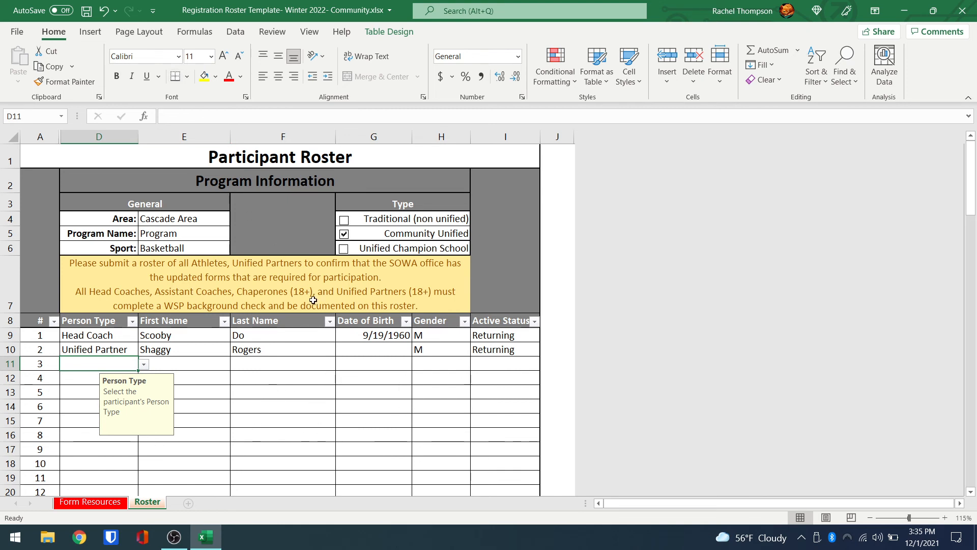
Step: Open the Winter Registration Portal from the Form Resources sheet and close the roster workbook without saving the changes
{"action": "left_click", "coordinate": [106, 505]}
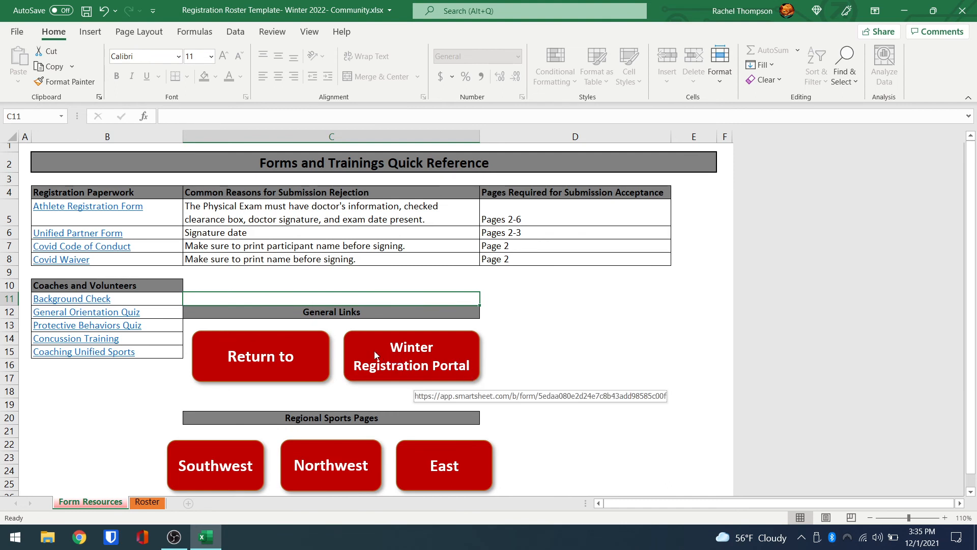
{"action": "left_click", "coordinate": [962, 11]}
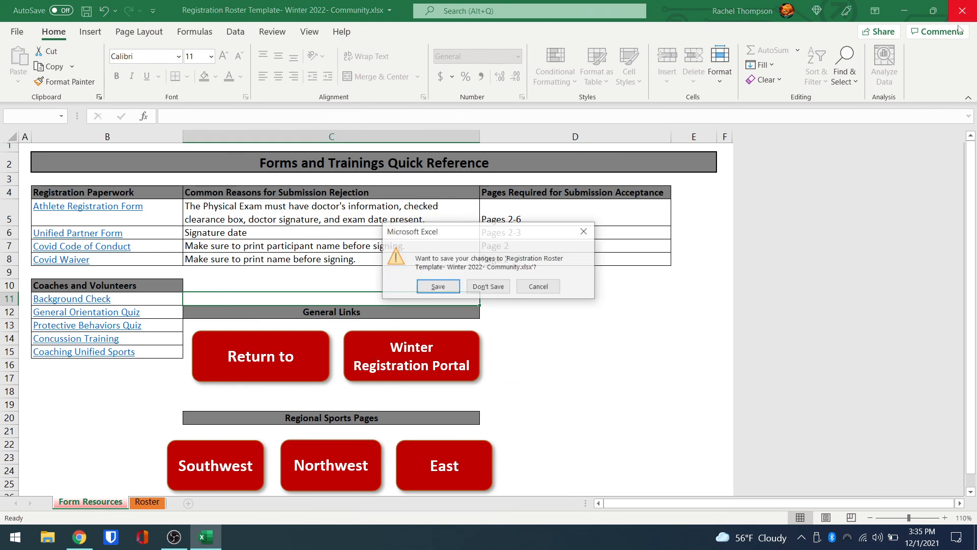
{"action": "left_click", "coordinate": [497, 287]}
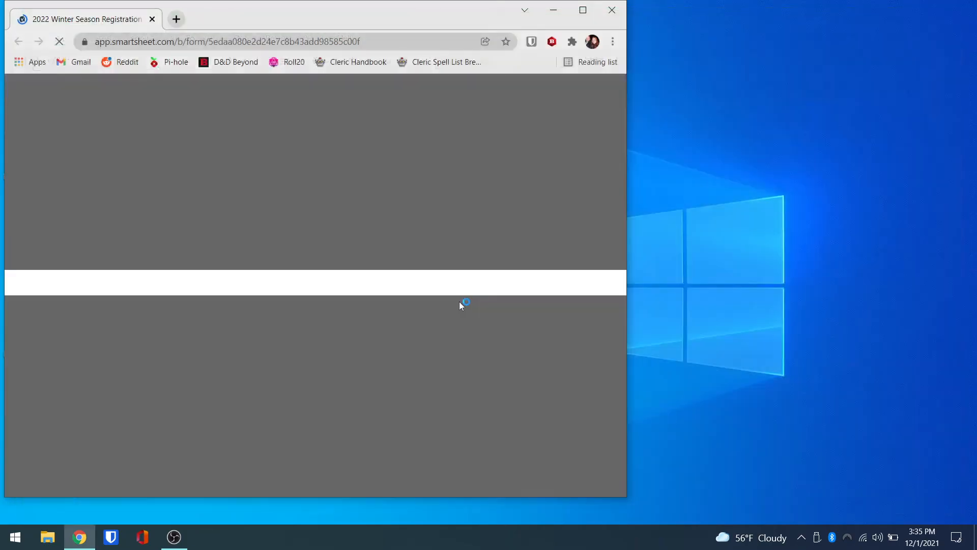